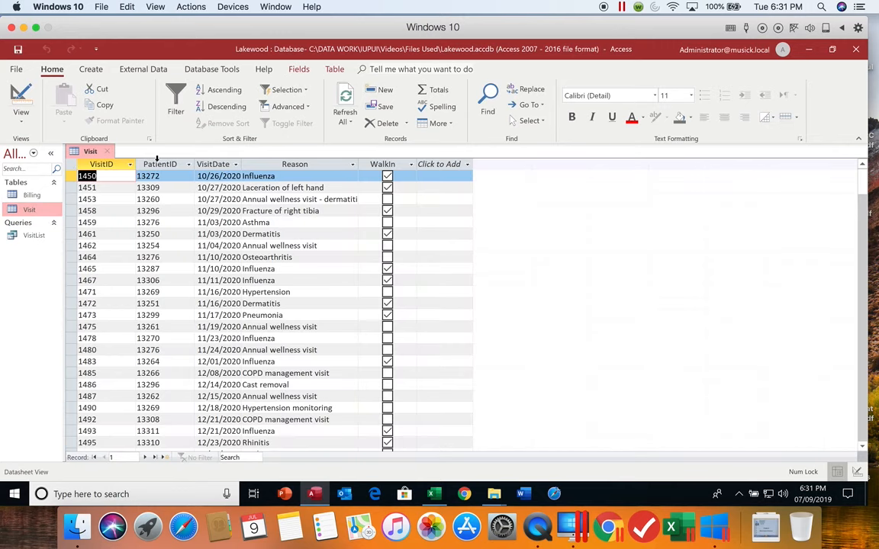
Step: Close the Visit table and start a new form with the Form Wizard, including all fields from the Visit table
click(111, 154)
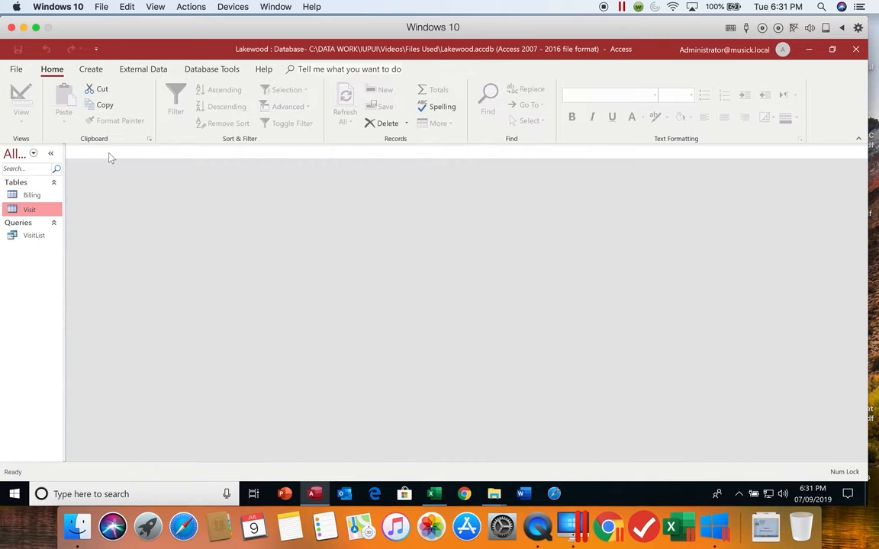
click(97, 70)
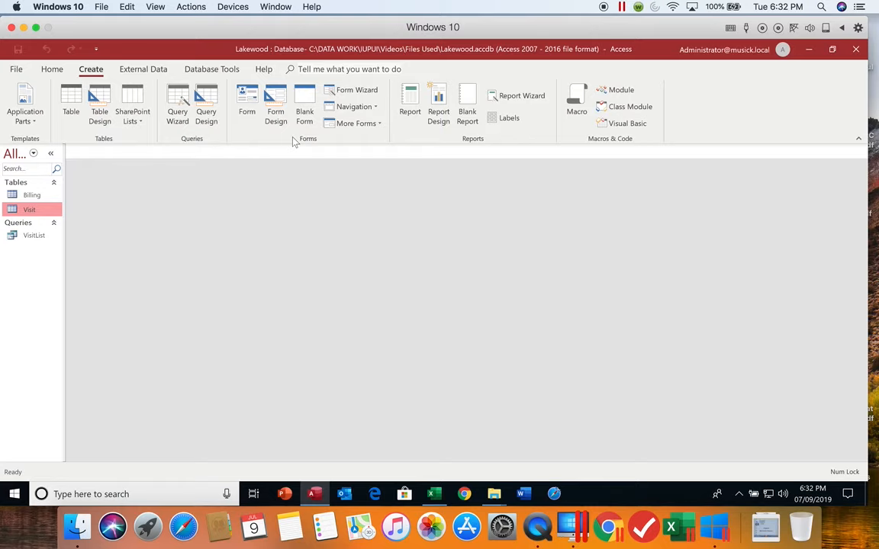
click(356, 94)
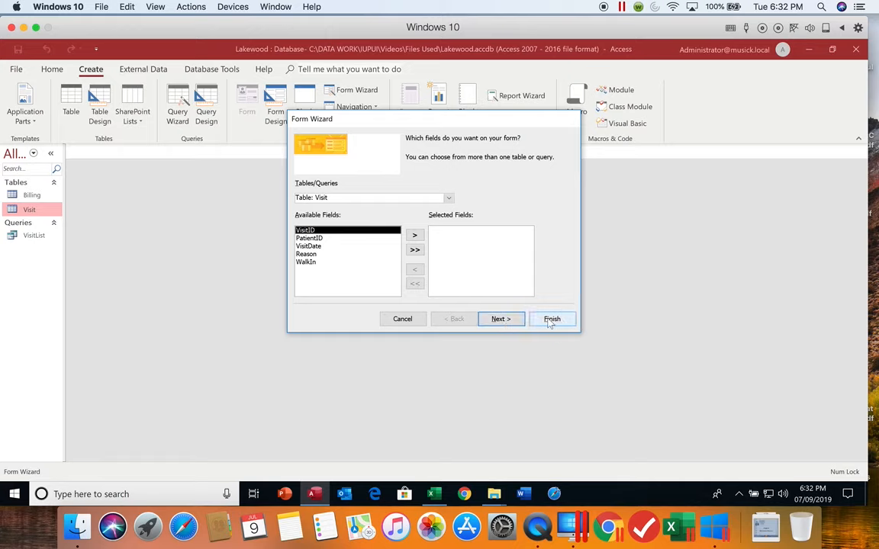
click(448, 199)
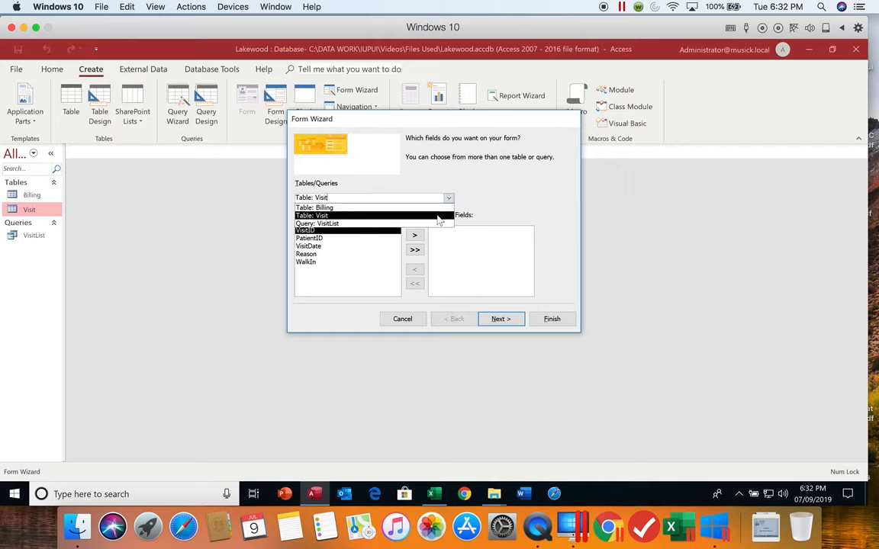
click(439, 217)
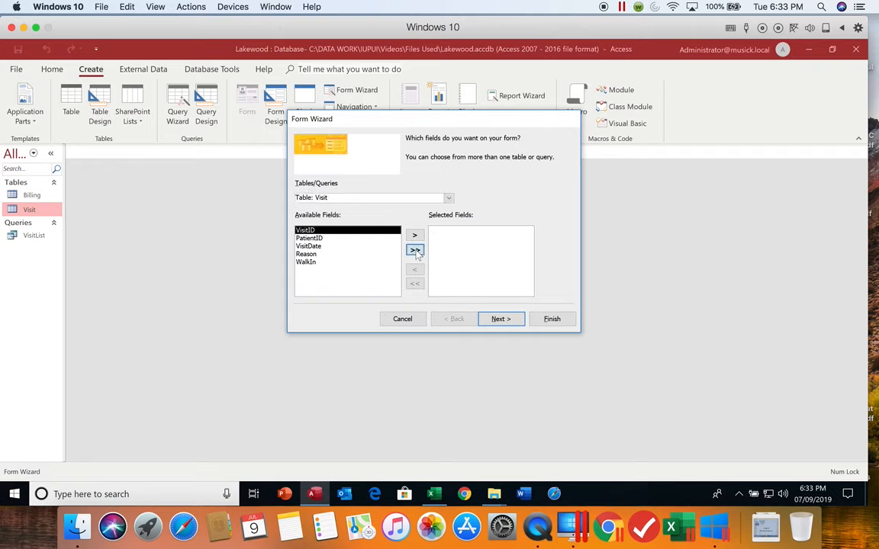
click(415, 251)
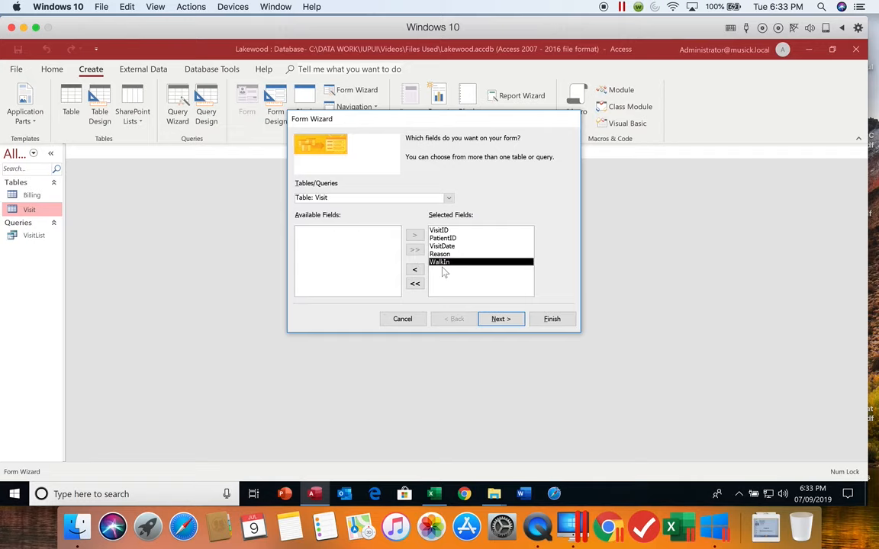
click(501, 326)
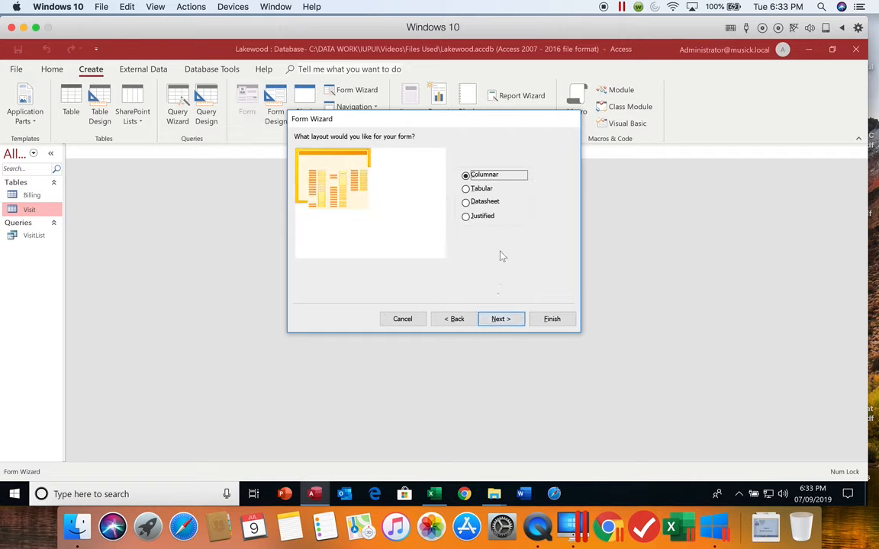
Step: Preview the Tabular, Datasheet and Justified layouts and settle on the Columnar layout for the form
click(466, 189)
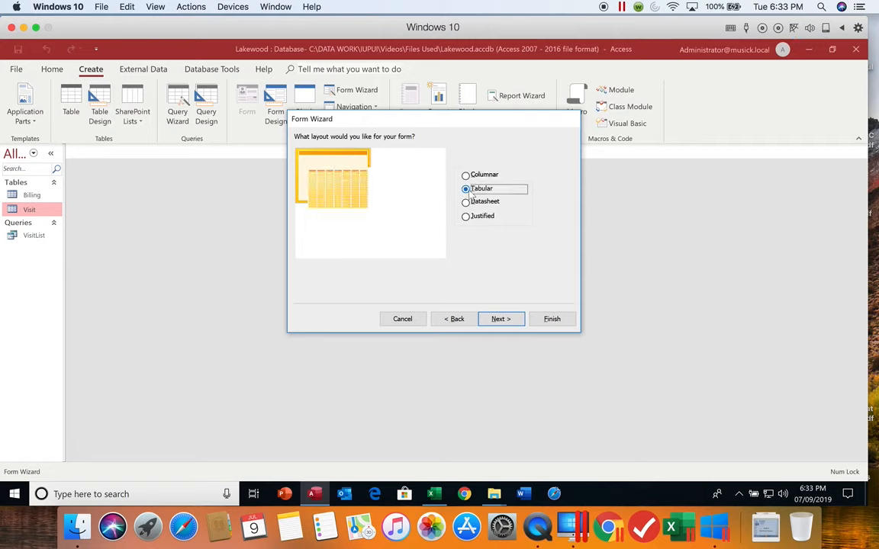
click(467, 203)
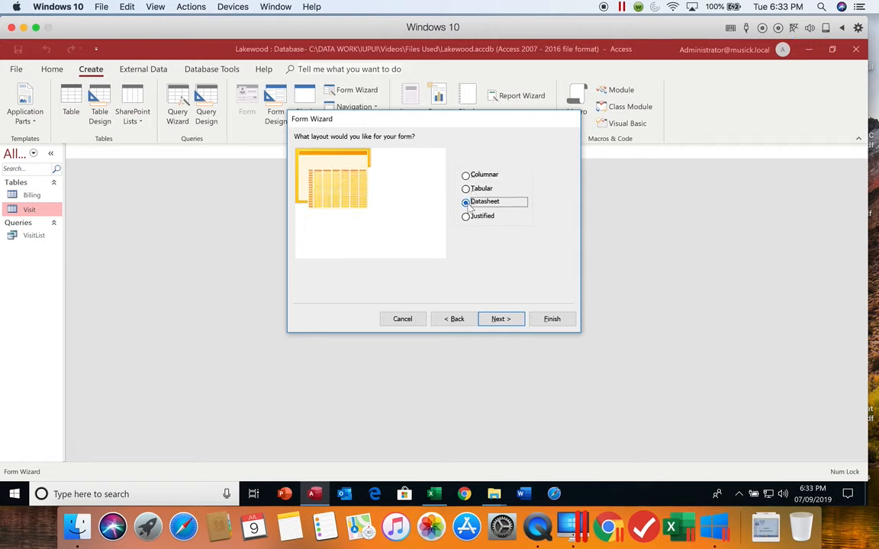
click(467, 217)
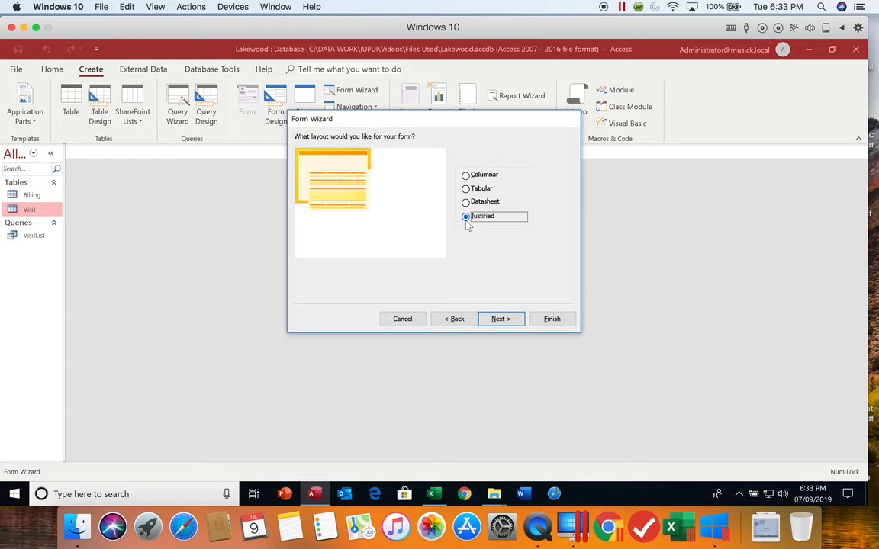
click(471, 177)
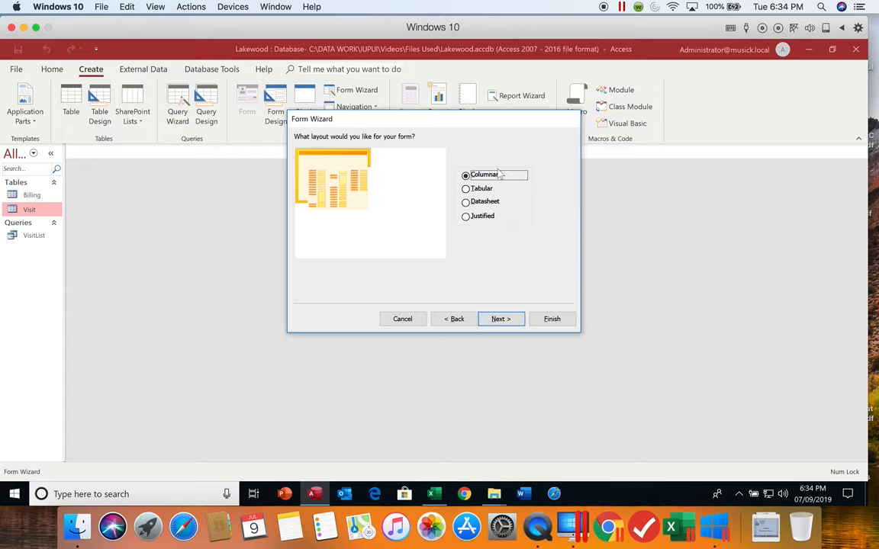
click(501, 320)
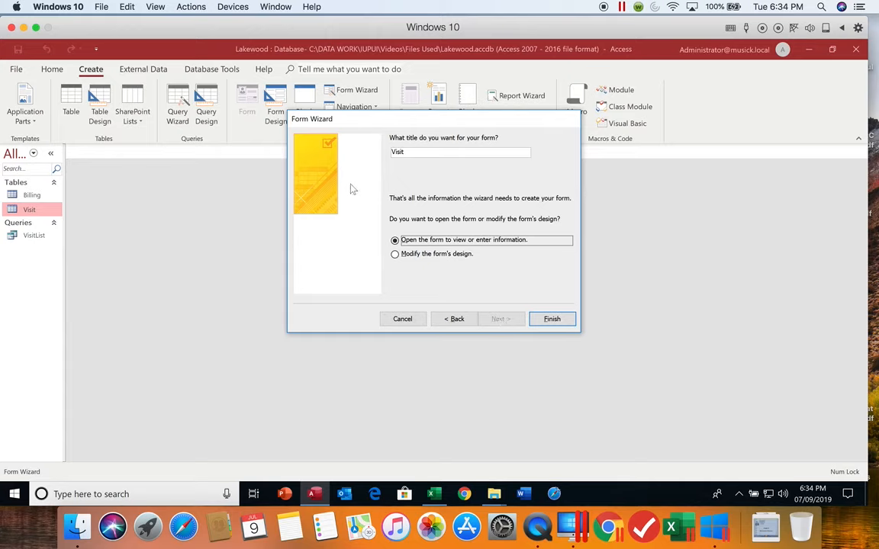
Step: Title the form VisitData and finish the wizard with the form opened for viewing or entering information
click(417, 154)
text(Data)
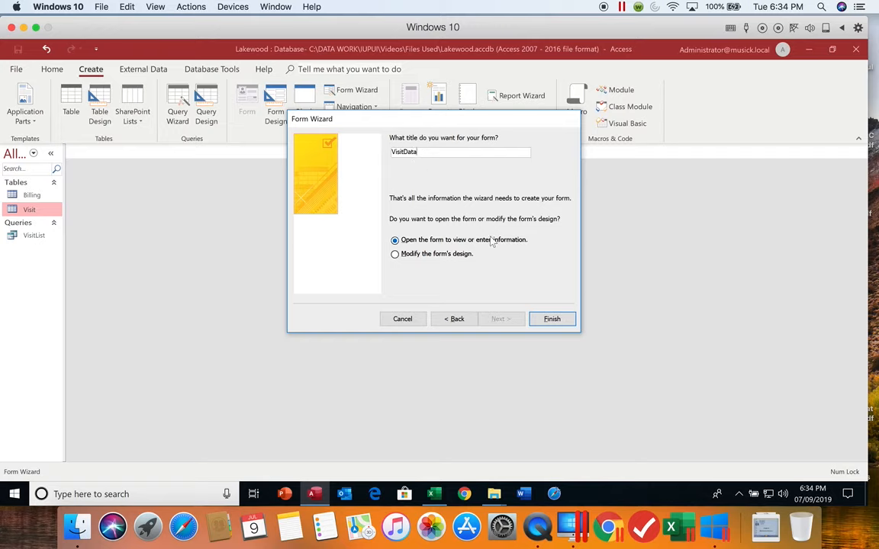
click(553, 320)
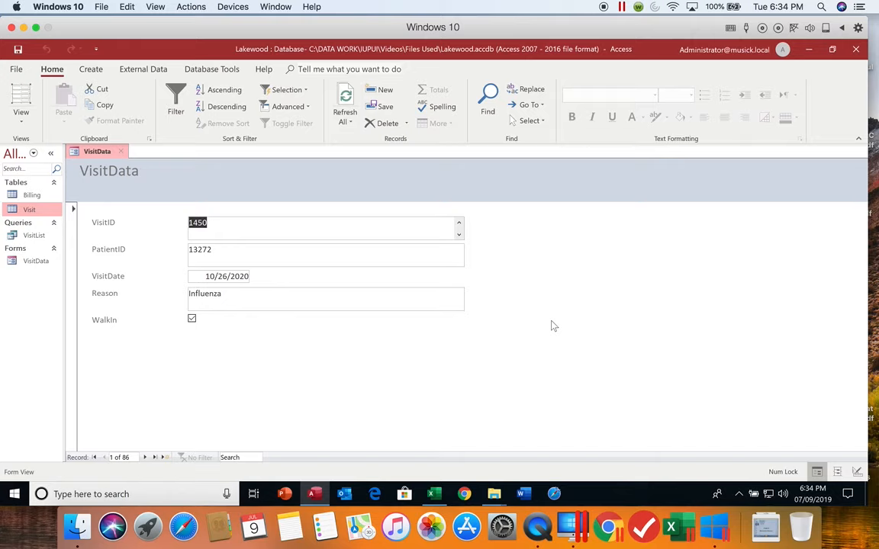
Step: Set the first record's VisitDate to 10/27/2020 in Form View and advance past the remaining fields to the next record
click(25, 122)
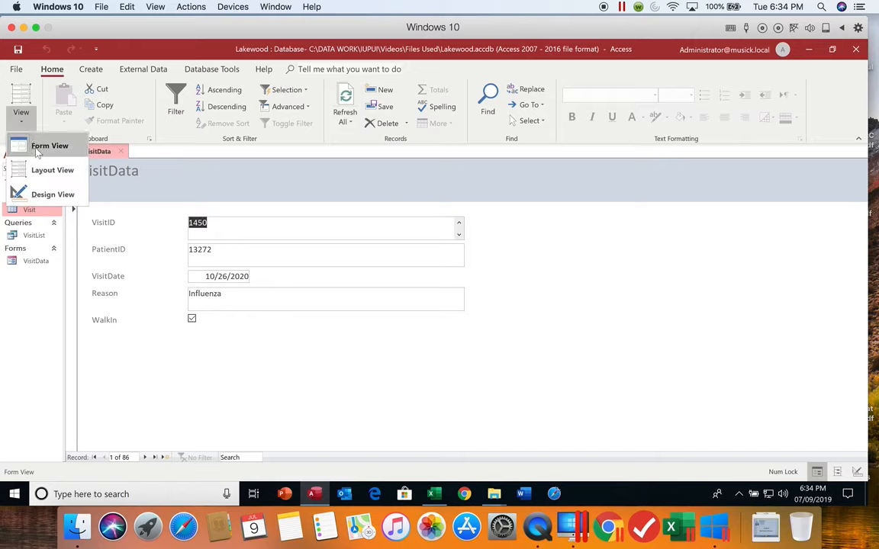
click(35, 150)
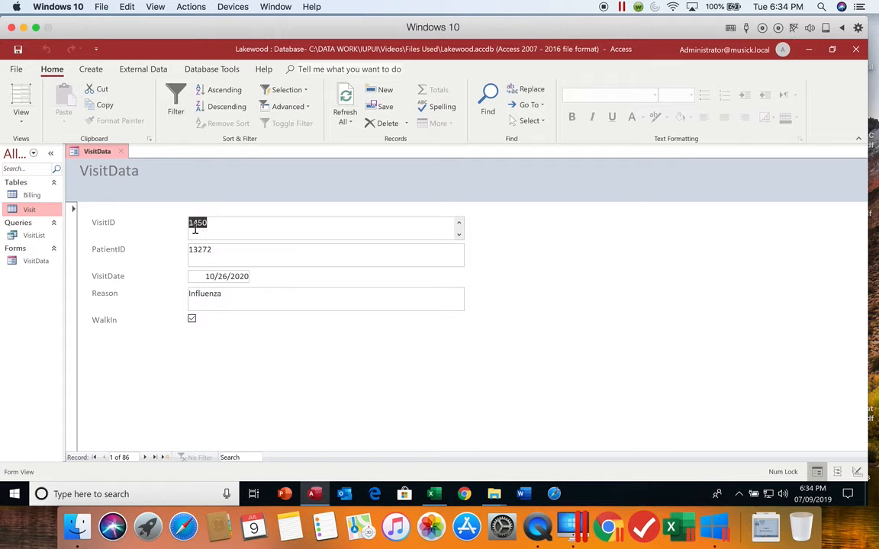
click(223, 278)
drag(223, 278, 228, 278)
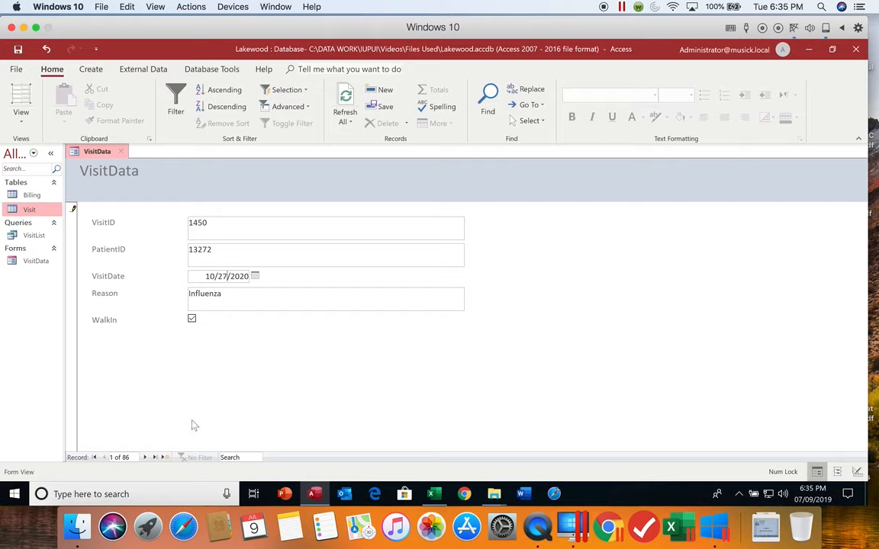
key(Tab)
key(Tab)
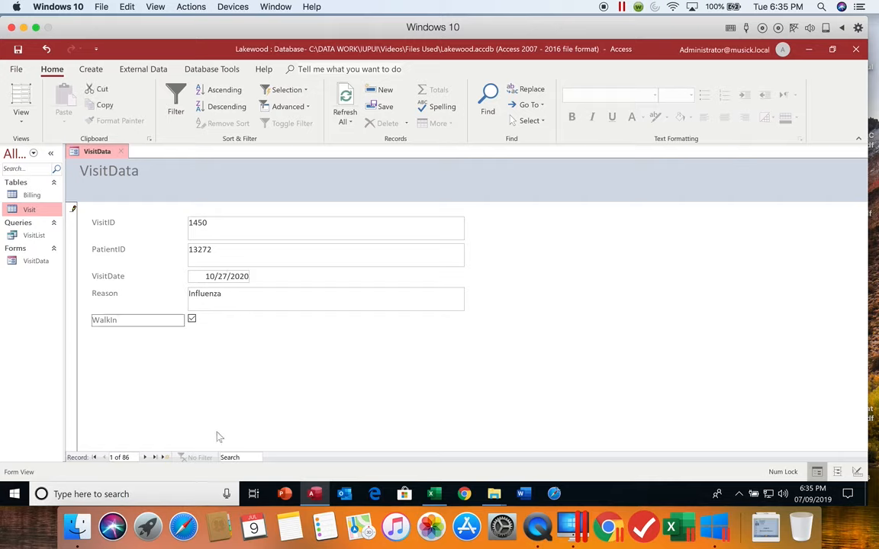
key(Tab)
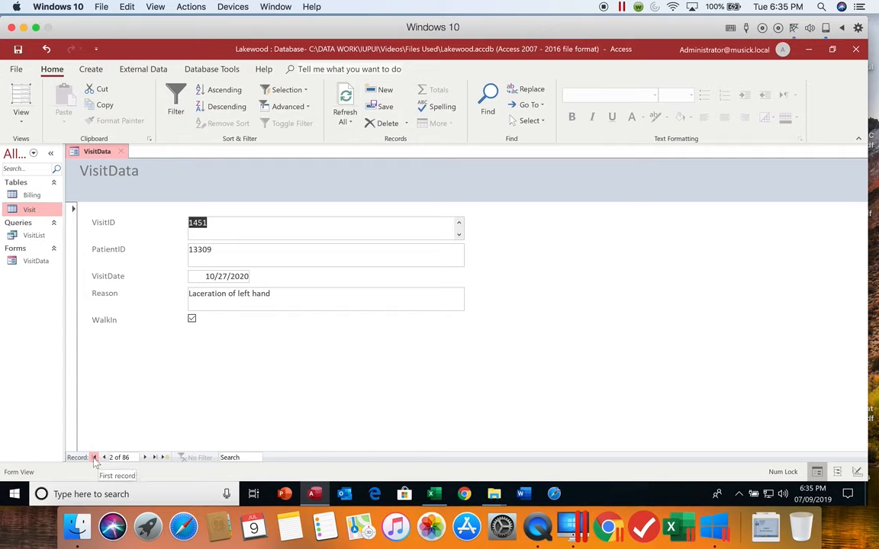
Step: Browse forward through the form's records to the fifth record
click(144, 458)
click(145, 457)
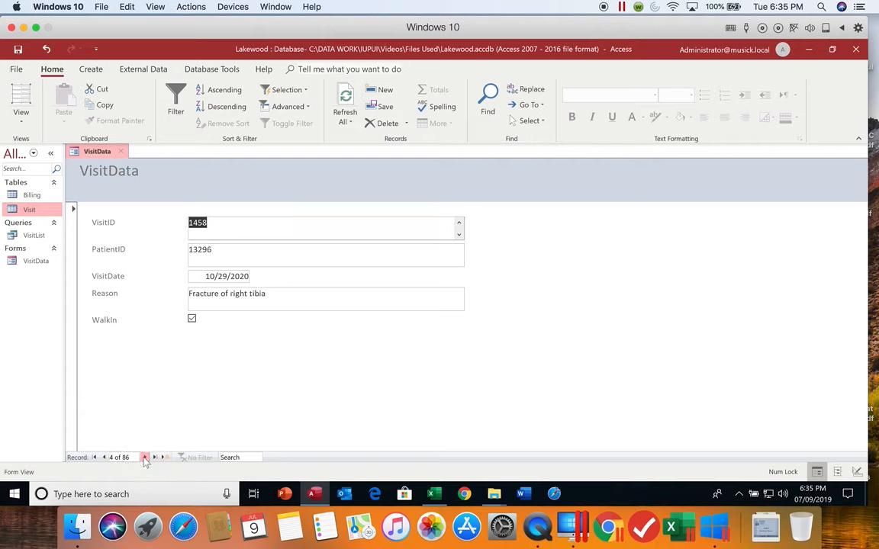
click(145, 458)
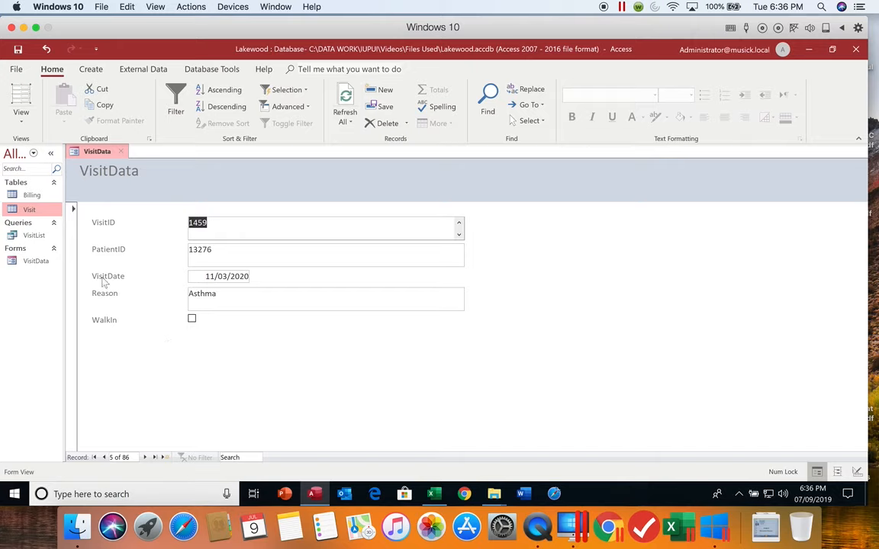
Step: Switch the VisitData form to Layout View and close the Field List
click(22, 122)
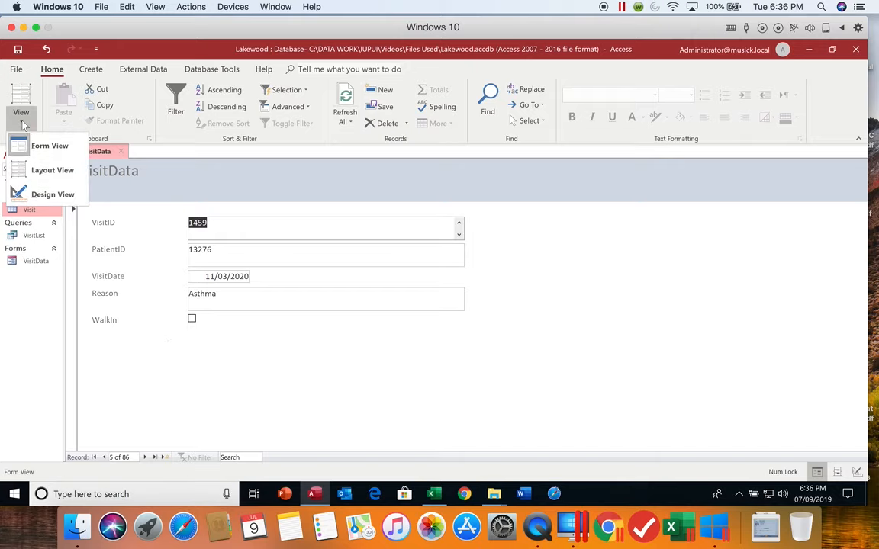
click(34, 170)
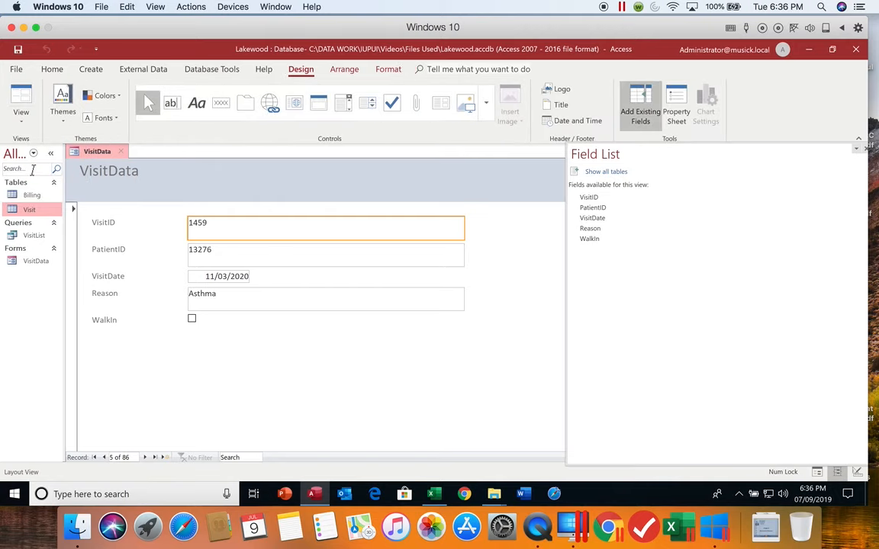
click(865, 154)
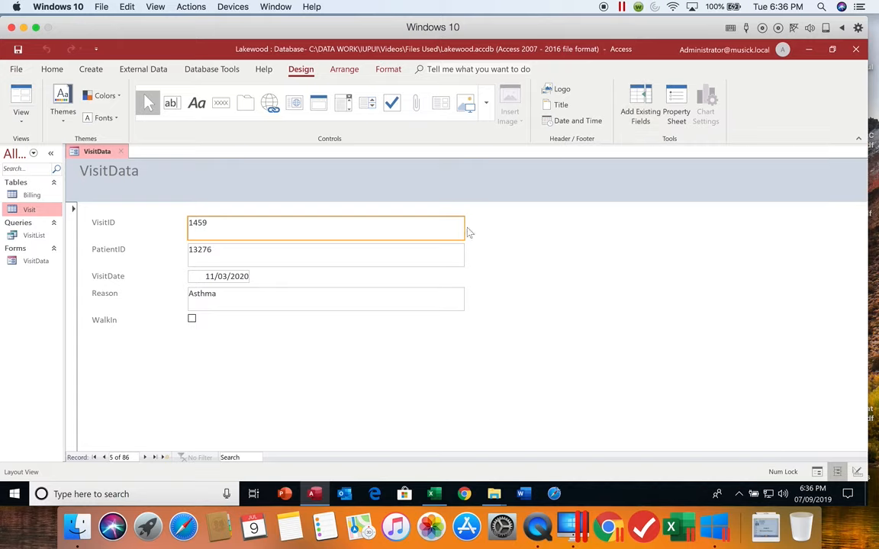
click(21, 126)
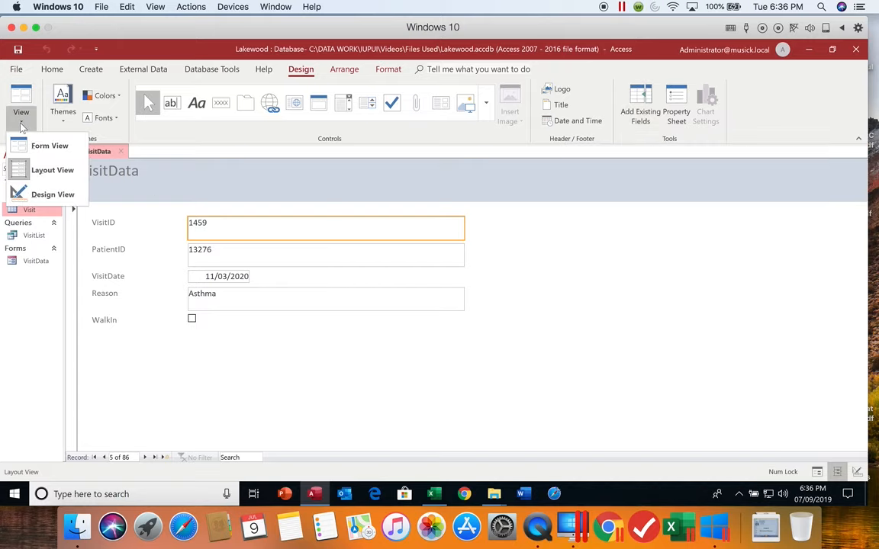
click(32, 169)
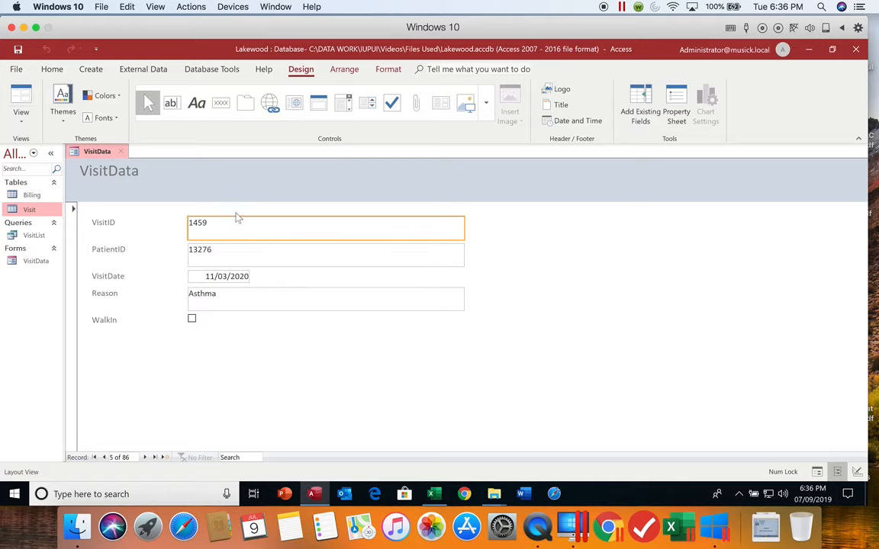
click(351, 71)
click(309, 70)
click(387, 70)
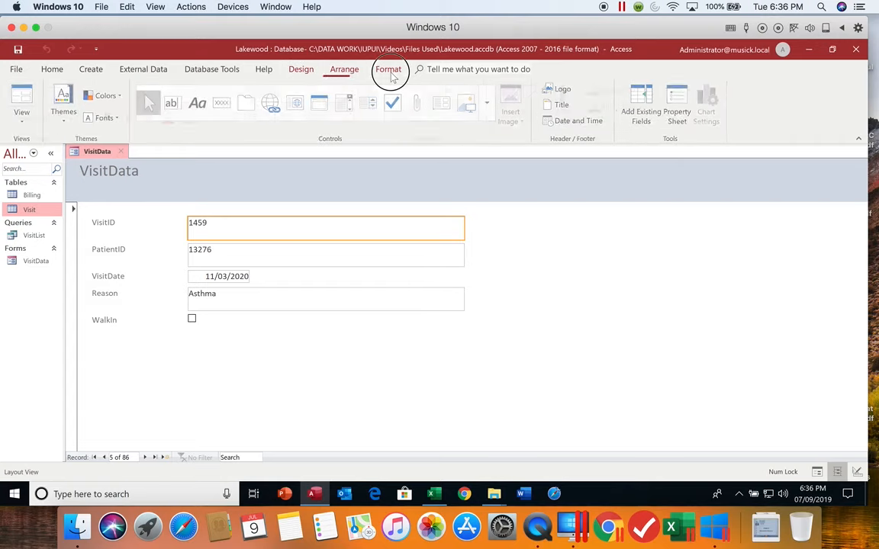
click(301, 70)
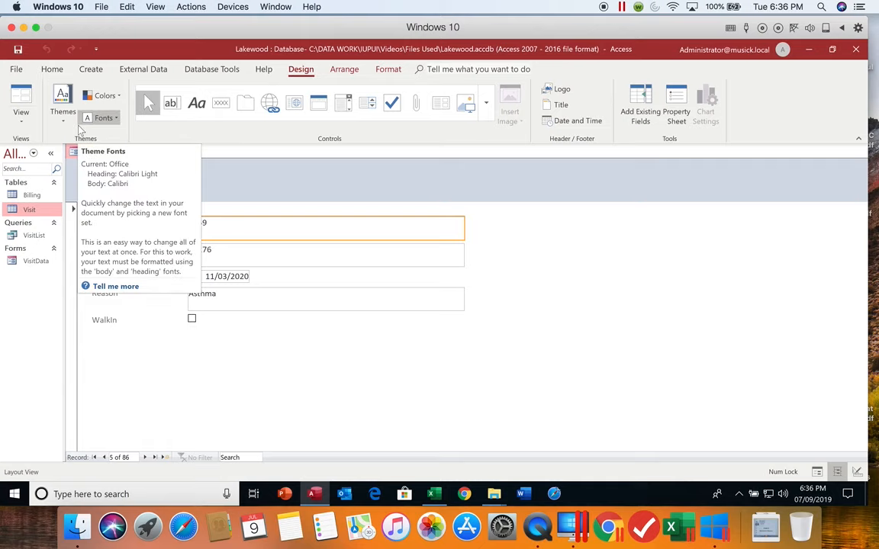
Step: Examine the VisitData form in Design View, return it to Form View and close it
click(20, 113)
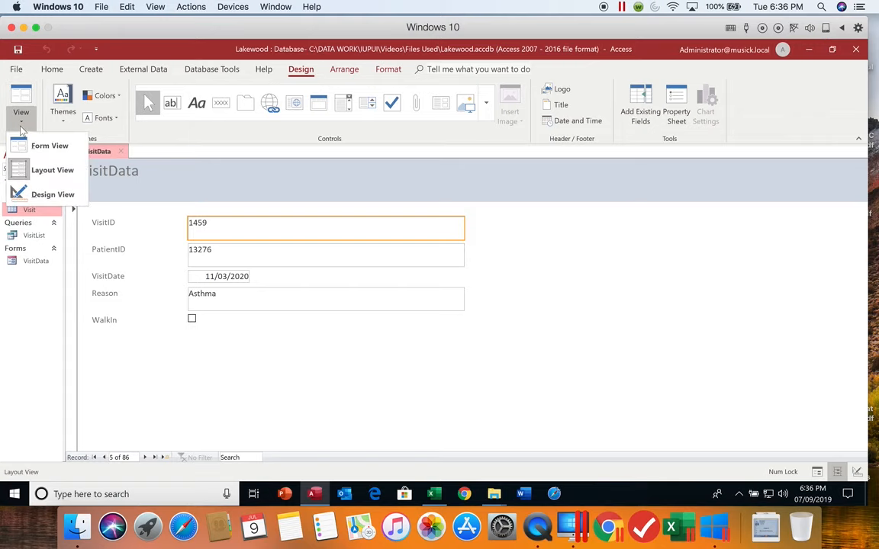
click(42, 195)
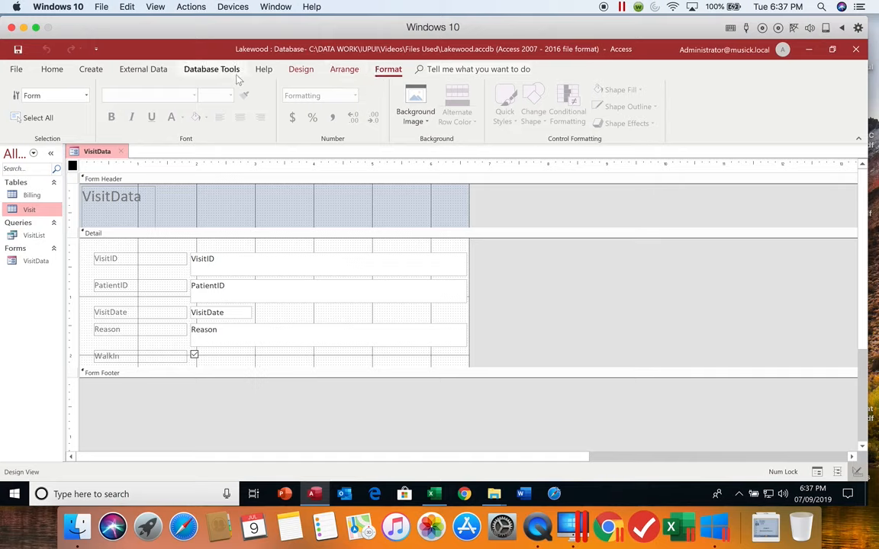
click(52, 70)
click(20, 113)
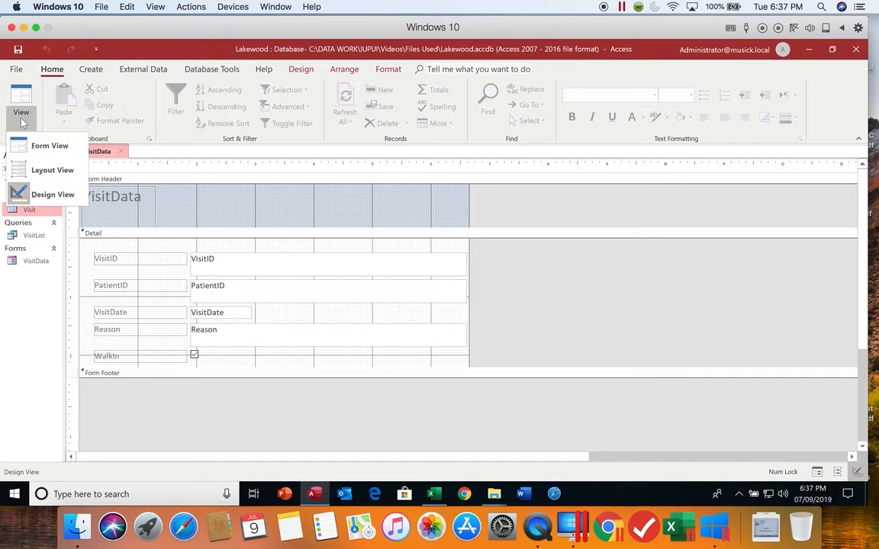
click(26, 146)
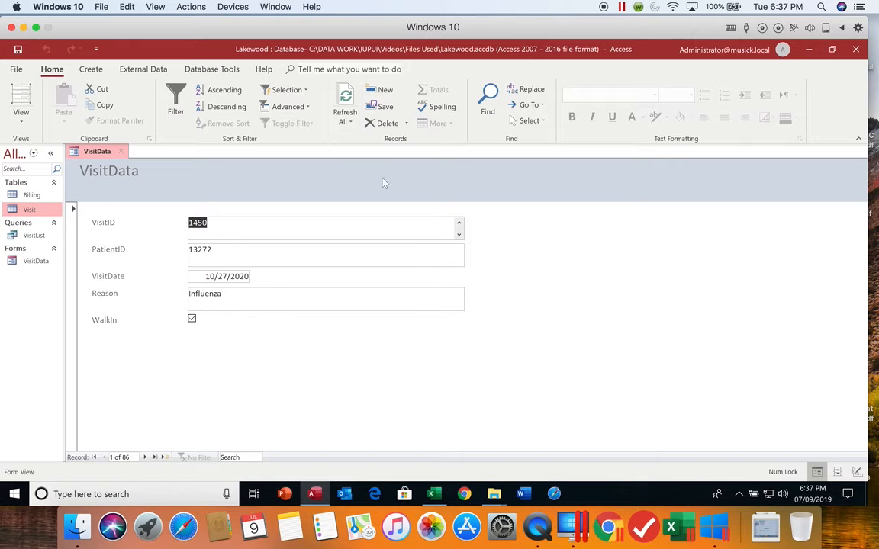
click(122, 153)
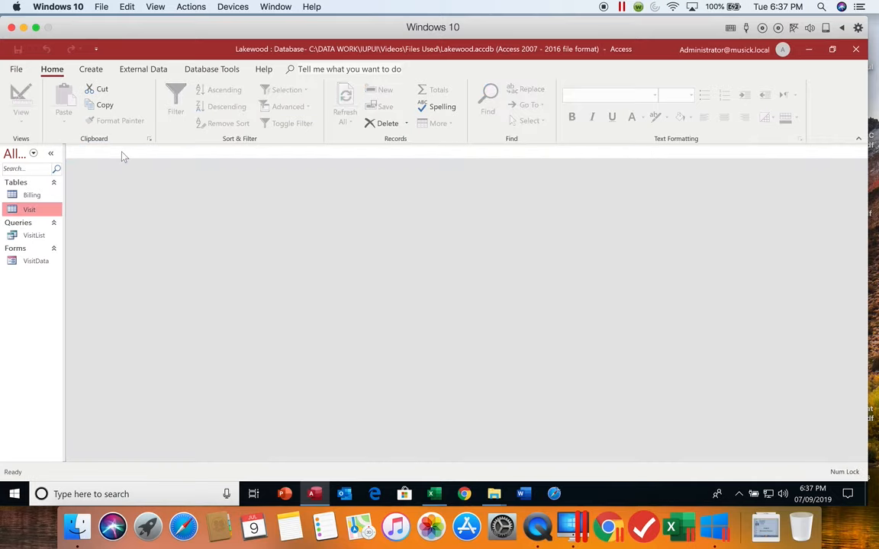